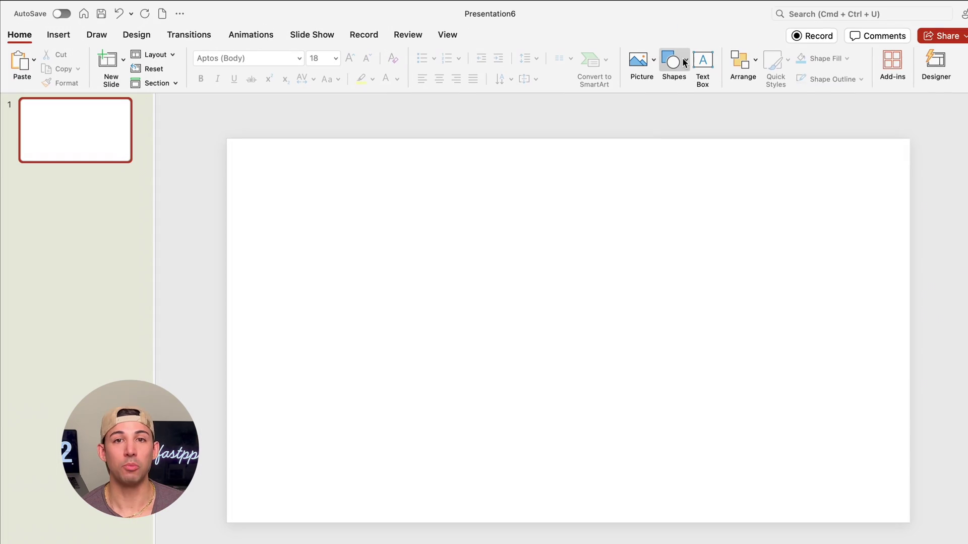
# Draw a right block arrow just right of the slide centre.
pyautogui.click(684, 63)
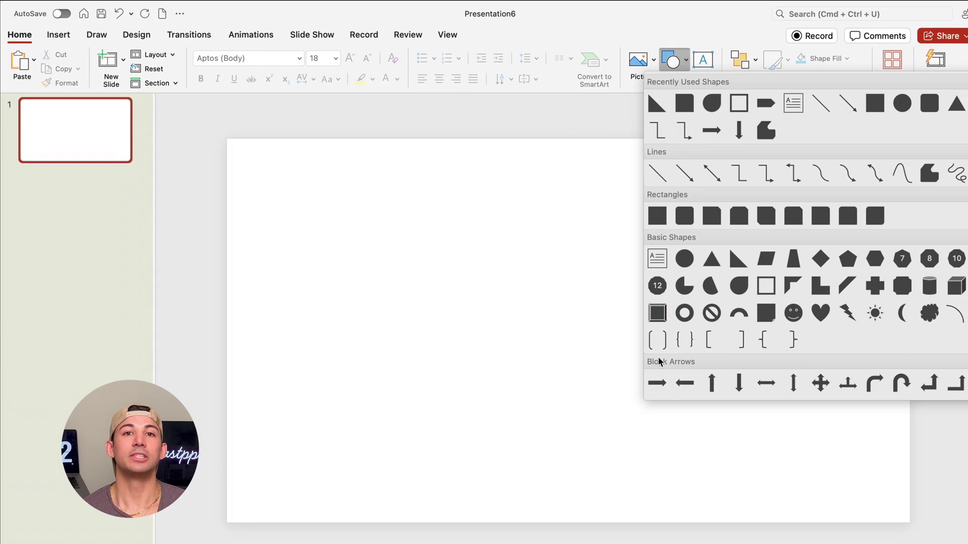
pyautogui.click(655, 377)
pyautogui.moveTo(552, 283); pyautogui.dragTo(730, 381)
pyautogui.click(689, 161)
# Add a 2.41 cm tall rectangle sitting beside the arrow's tail.
pyautogui.click(673, 60)
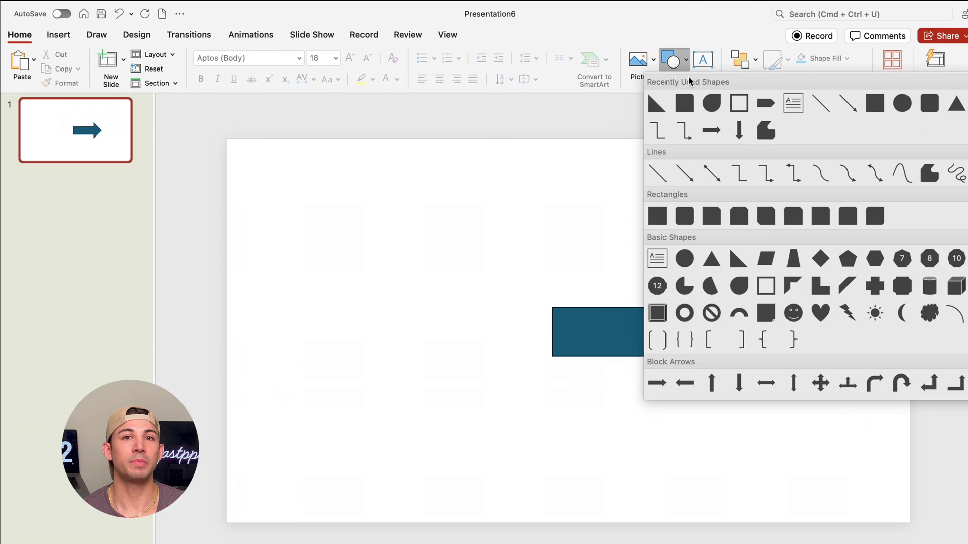
pyautogui.click(818, 220)
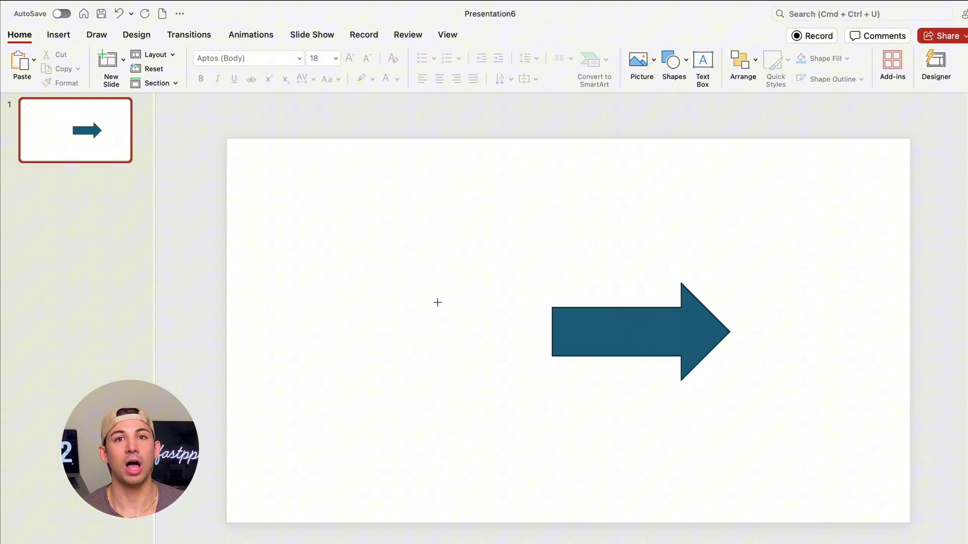
pyautogui.moveTo(374, 301); pyautogui.dragTo(553, 356)
pyautogui.moveTo(462, 356); pyautogui.dragTo(462, 357)
pyautogui.moveTo(462, 301); pyautogui.dragTo(462, 308)
pyautogui.click(509, 272)
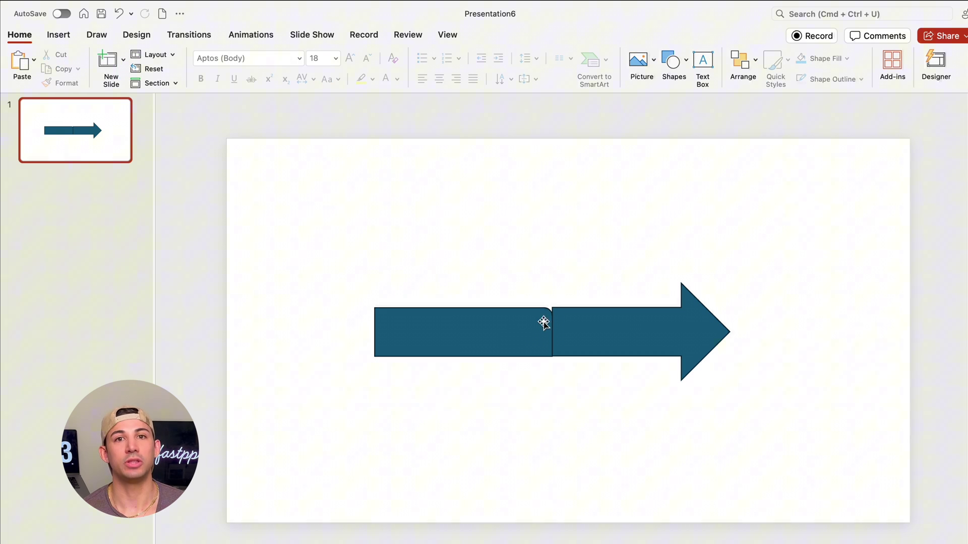
pyautogui.moveTo(545, 319)
pyautogui.mouseDown()
pyautogui.moveTo(591, 324)
pyautogui.moveTo(530, 324)
pyautogui.mouseUp()
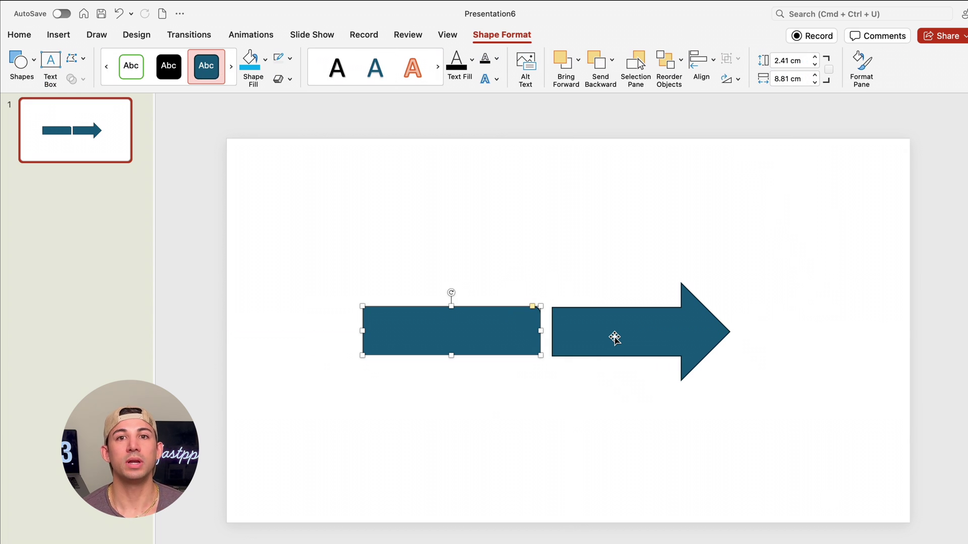
# Give both the rectangle and the arrow 32% fill transparency and no line.
pyautogui.keyDown('shift'); pyautogui.click(614, 336); pyautogui.keyUp('shift')
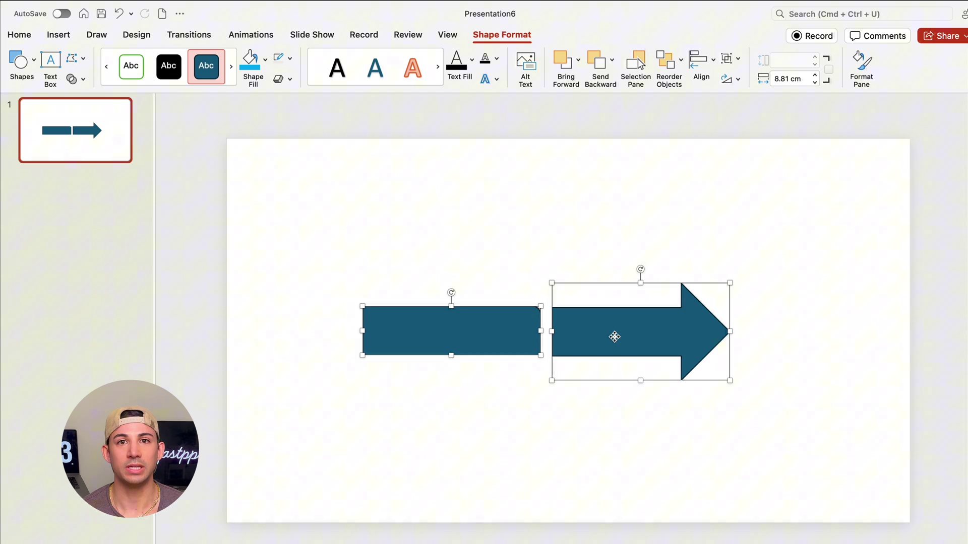
pyautogui.rightClick(614, 337)
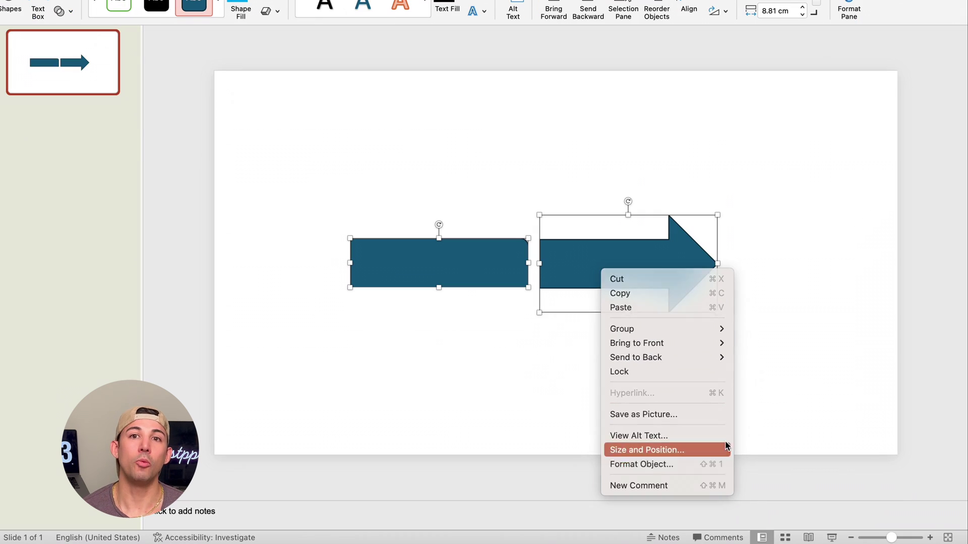
pyautogui.click(726, 446)
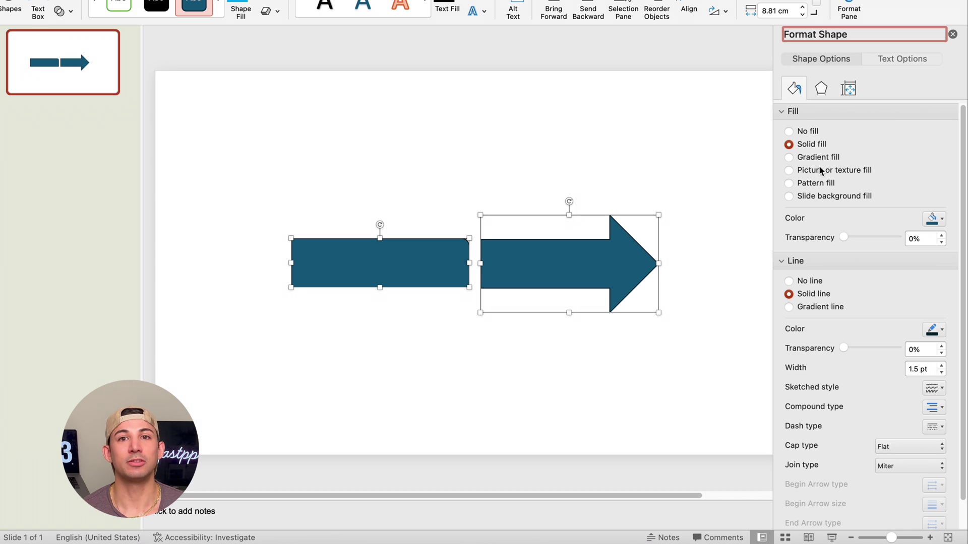
pyautogui.click(860, 235)
pyautogui.click(804, 280)
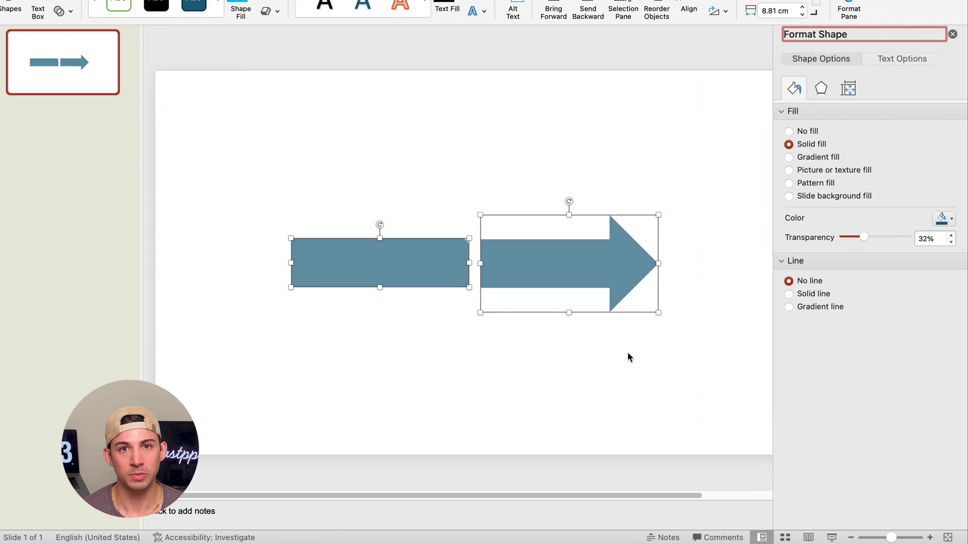
pyautogui.click(625, 360)
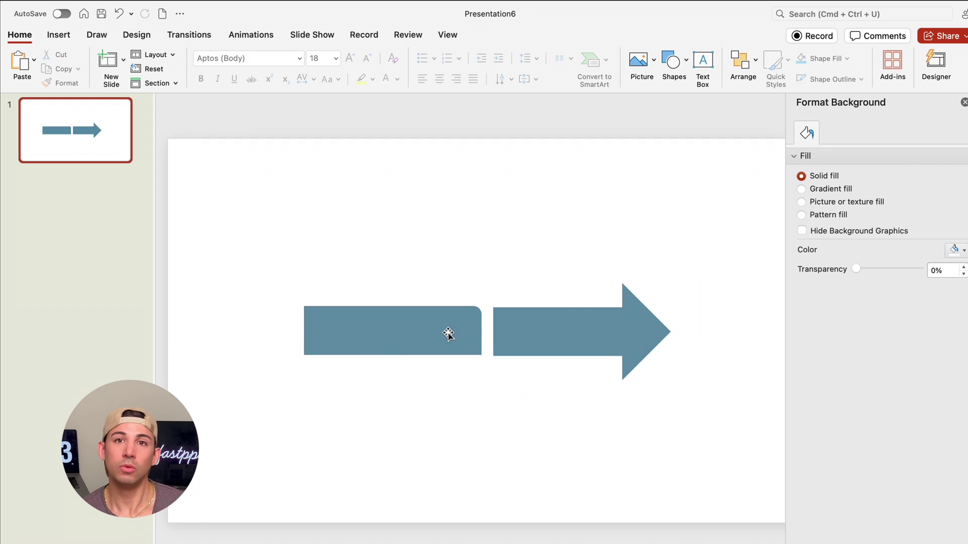
pyautogui.click(448, 334)
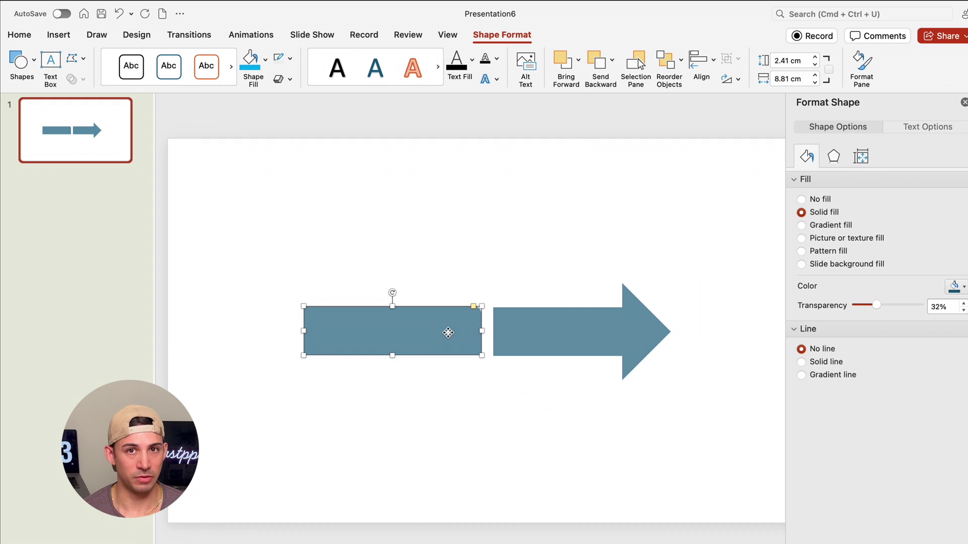
# Flip the rectangle horizontally and shift it back to the left.
pyautogui.moveTo(442, 327); pyautogui.dragTo(483, 327)
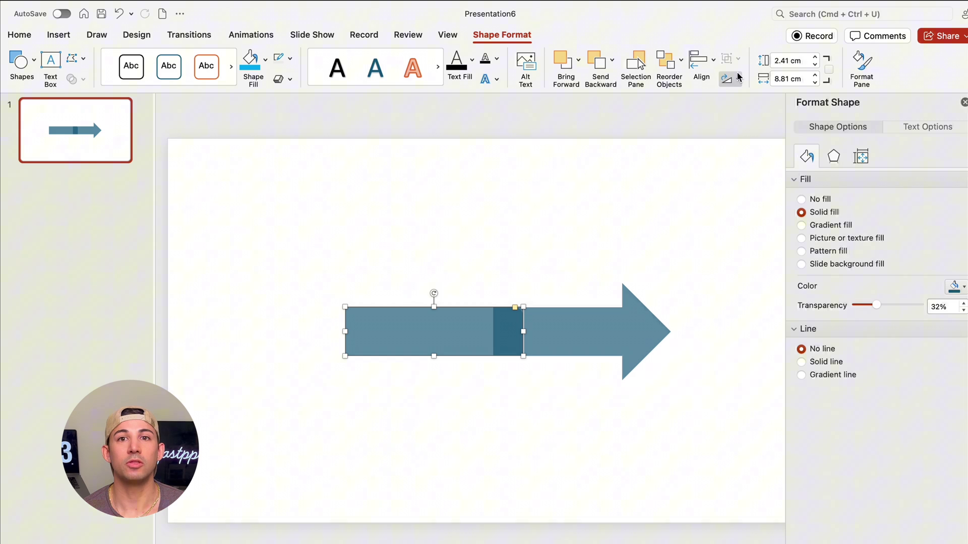
pyautogui.click(736, 79)
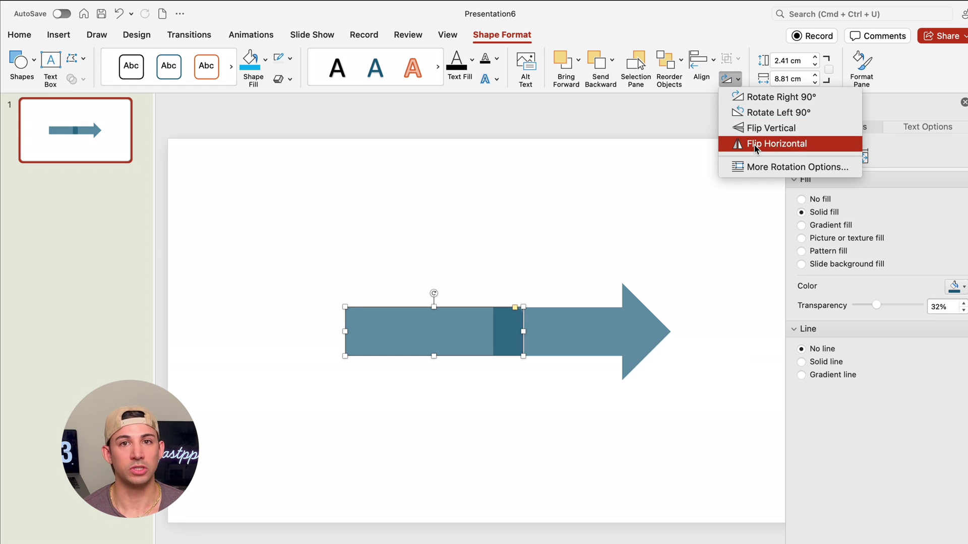
pyautogui.click(776, 145)
pyautogui.moveTo(465, 341); pyautogui.dragTo(420, 342)
pyautogui.click(393, 328)
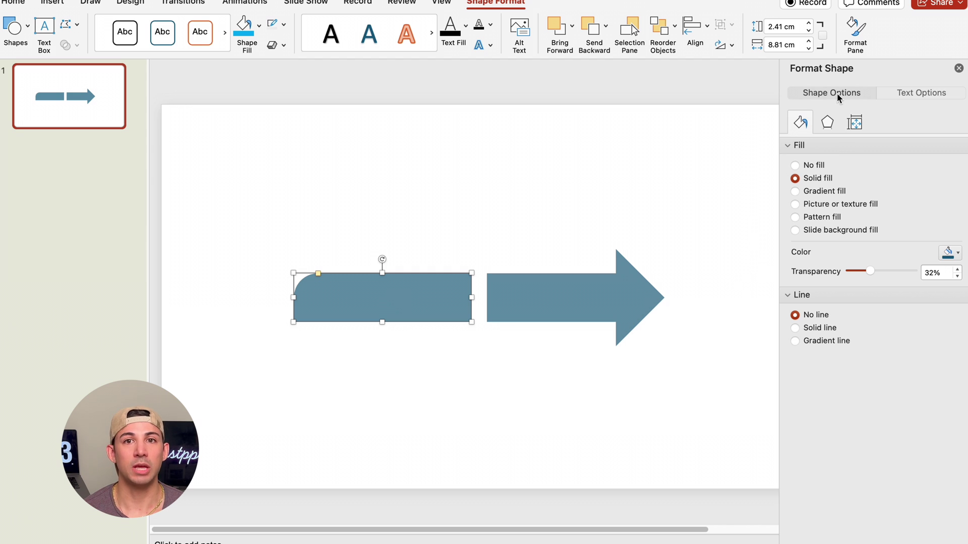
# Rotate the rectangle to 300°, attach it to the arrow's tail and shorten it.
pyautogui.click(852, 126)
pyautogui.click(803, 149)
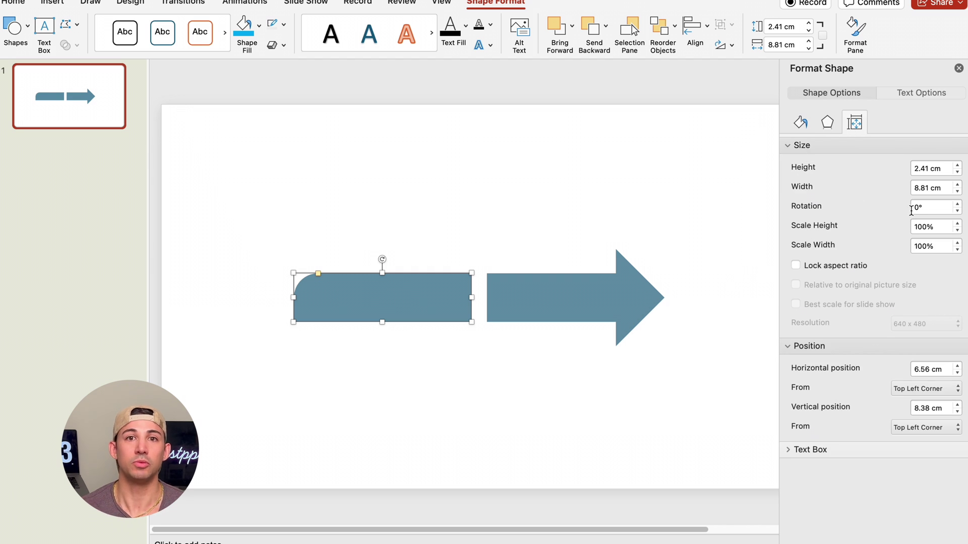
pyautogui.click(912, 207)
pyautogui.write('30')
pyautogui.press('Return')
pyautogui.moveTo(368, 350); pyautogui.dragTo(532, 261)
pyautogui.moveTo(554, 137); pyautogui.dragTo(586, 173)
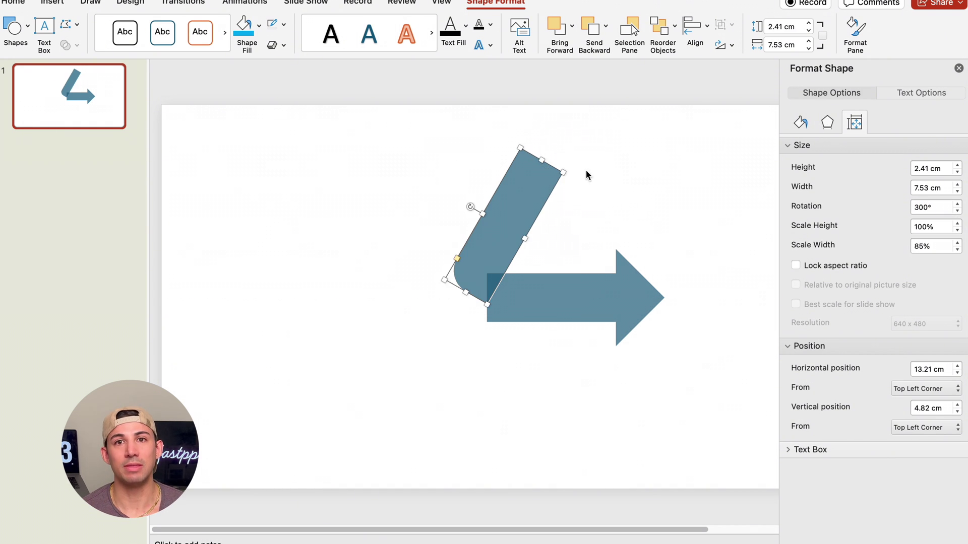
# Place a 24%-transparent right triangle, rotated 180° and 2.42 × 1.84 cm, in the arrow's bend.
pyautogui.click(605, 131)
pyautogui.click(664, 26)
pyautogui.click(650, 69)
pyautogui.moveTo(453, 273); pyautogui.dragTo(497, 321)
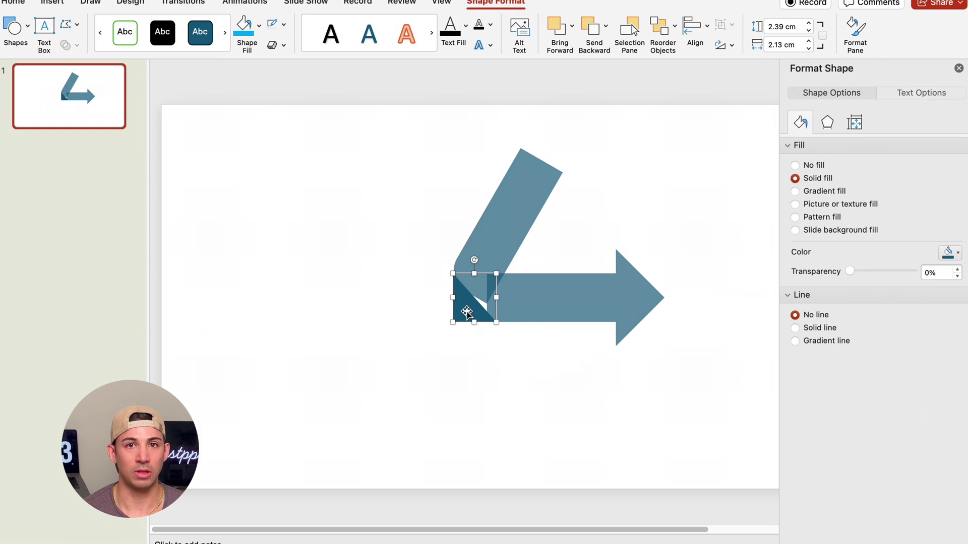
pyautogui.click(864, 271)
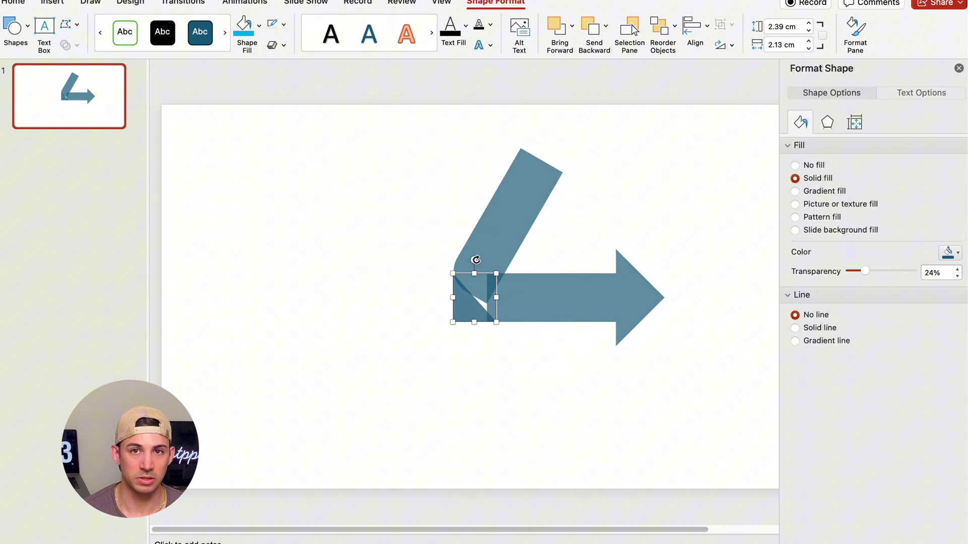
pyautogui.moveTo(476, 259); pyautogui.dragTo(474, 337)
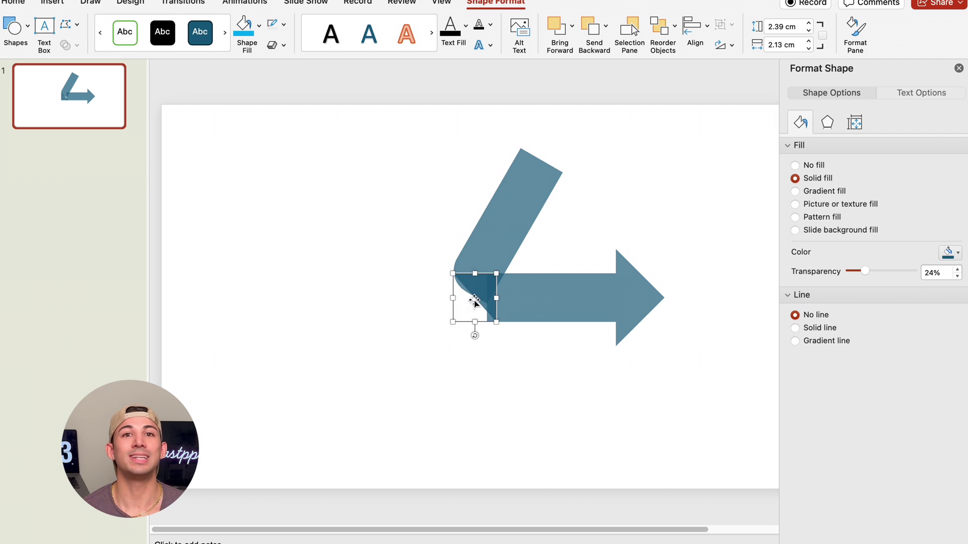
pyautogui.moveTo(473, 301); pyautogui.dragTo(467, 293)
pyautogui.scroll(3, 455, 299)
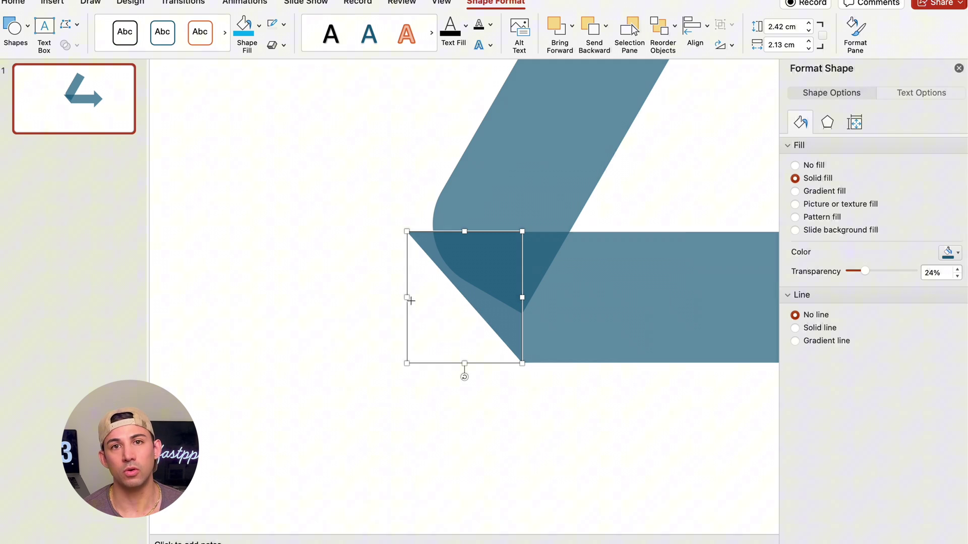
pyautogui.moveTo(407, 297); pyautogui.dragTo(423, 297)
# Edit the triangle's points to curve its edges into a rounded 3.18 × 1.67 cm fold.
pyautogui.rightClick(462, 270)
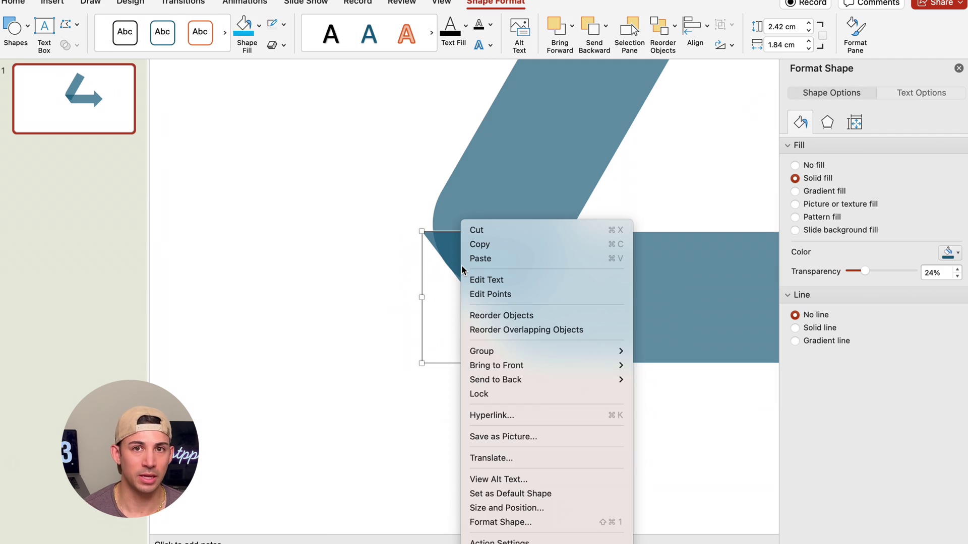
pyautogui.click(526, 294)
pyautogui.click(421, 231)
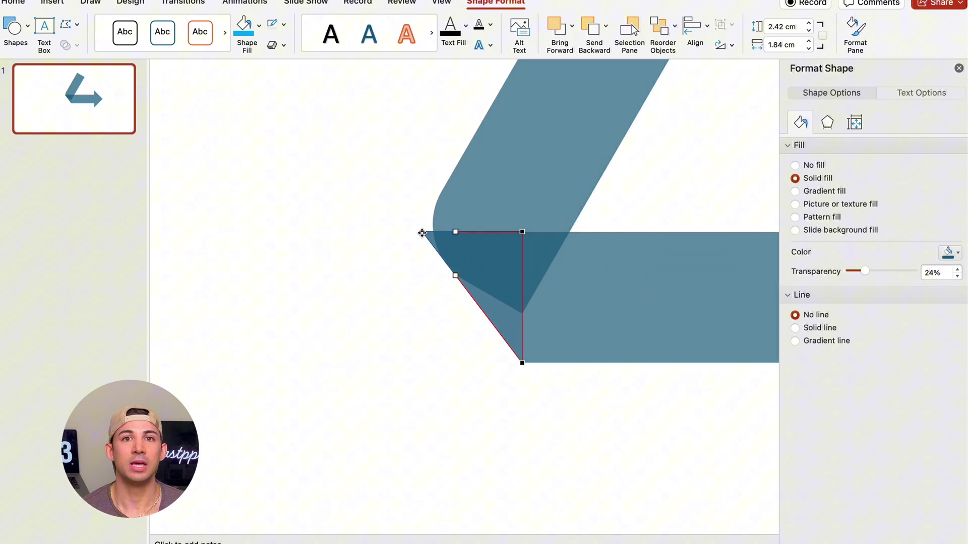
pyautogui.moveTo(453, 274); pyautogui.dragTo(416, 257)
pyautogui.click(520, 366)
pyautogui.moveTo(492, 318); pyautogui.dragTo(447, 335)
pyautogui.click(437, 210)
pyautogui.moveTo(437, 211); pyautogui.dragTo(442, 190)
pyautogui.moveTo(422, 236); pyautogui.dragTo(412, 242)
pyautogui.moveTo(469, 216)
pyautogui.mouseDown()
pyautogui.moveTo(451, 217)
pyautogui.moveTo(481, 234)
pyautogui.moveTo(472, 229)
pyautogui.mouseUp()
pyautogui.click(522, 233)
# Union the curved fold with the arrow, keeping the solid dark teal fill.
pyautogui.click(637, 211)
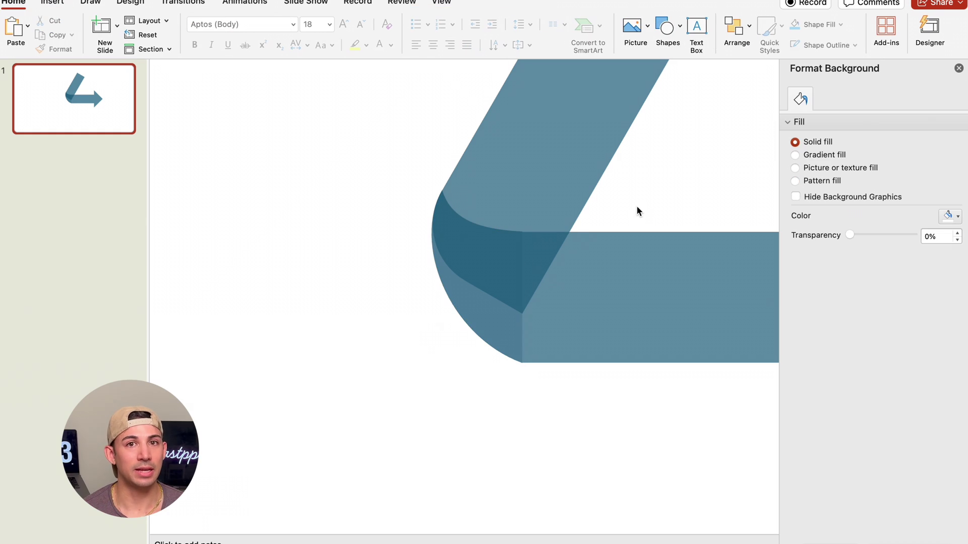
pyautogui.scroll(-5, 486, 307)
pyautogui.click(444, 282)
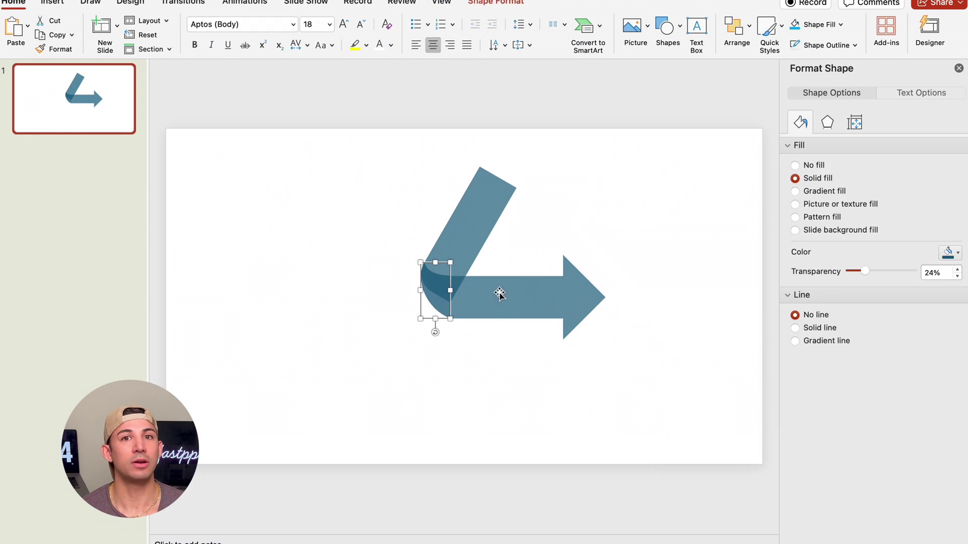
pyautogui.keyDown('shift'); pyautogui.click(513, 298); pyautogui.keyUp('shift')
pyautogui.click(495, 1)
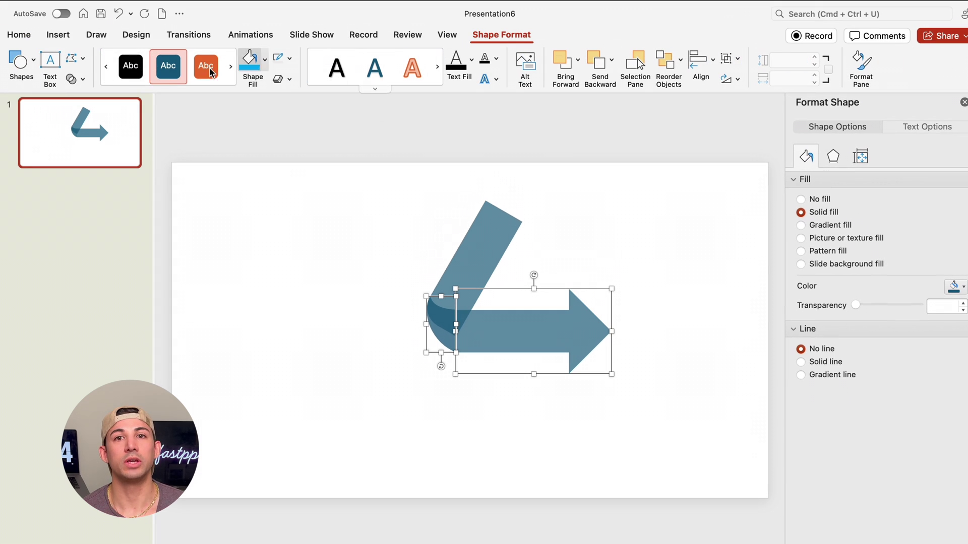
pyautogui.click(83, 80)
pyautogui.click(100, 97)
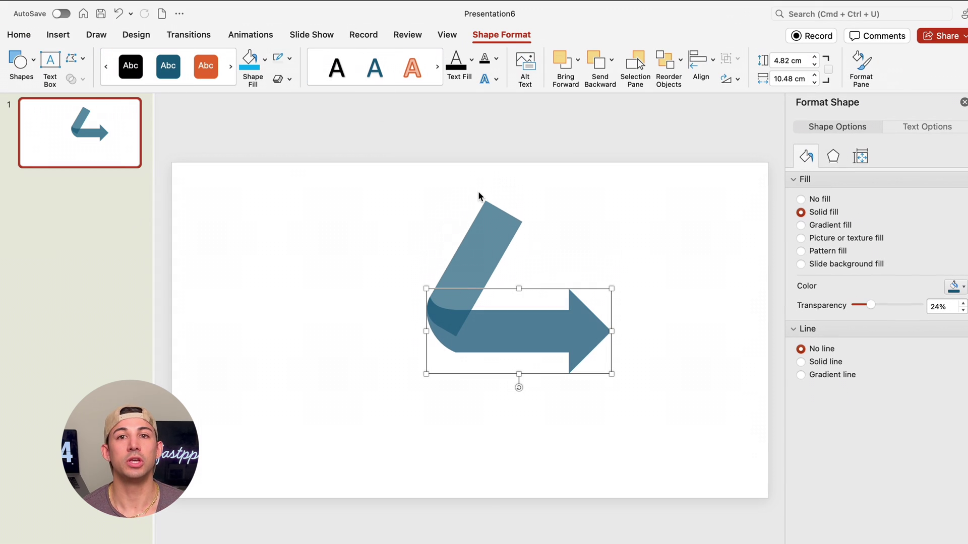
pyautogui.press('super+z')
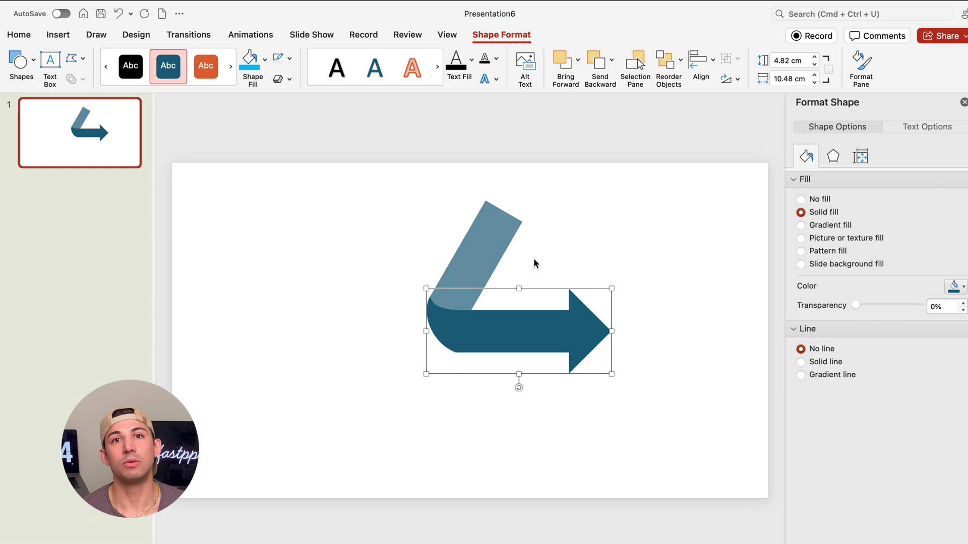
# Group the tilted bar with the arrow and move the group to the lower left.
pyautogui.keyDown('shift'); pyautogui.click(484, 230); pyautogui.keyUp('shift')
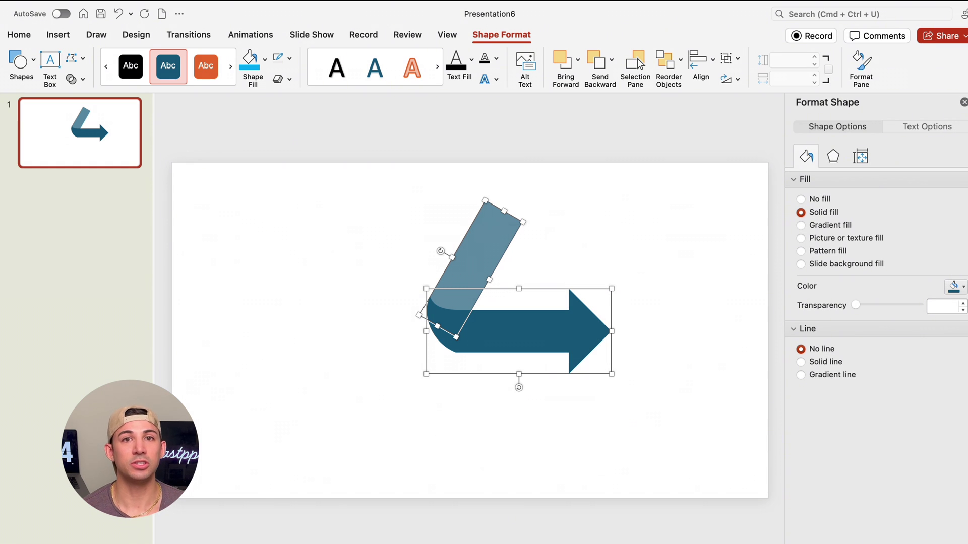
pyautogui.rightClick(485, 228)
pyautogui.moveTo(519, 288)
pyautogui.click(643, 296)
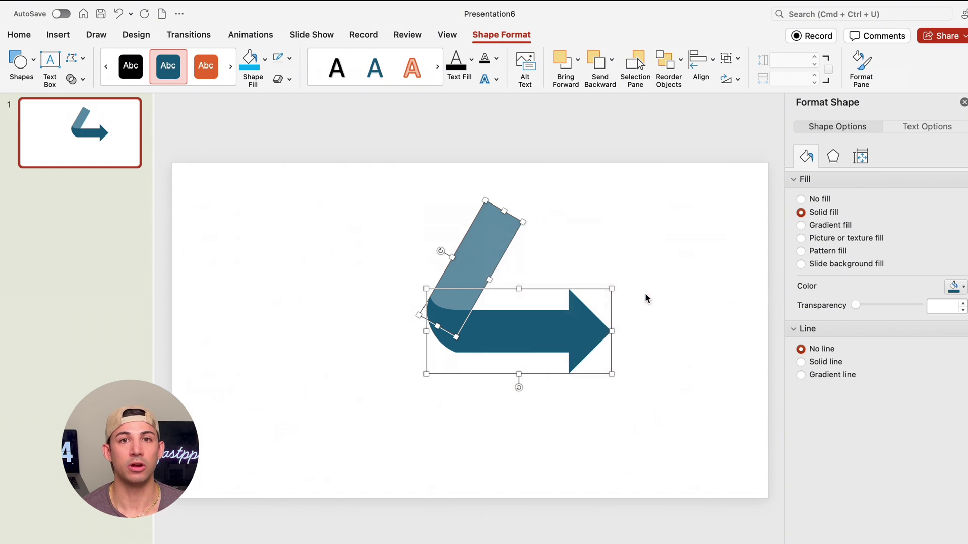
pyautogui.moveTo(531, 331); pyautogui.dragTo(441, 400)
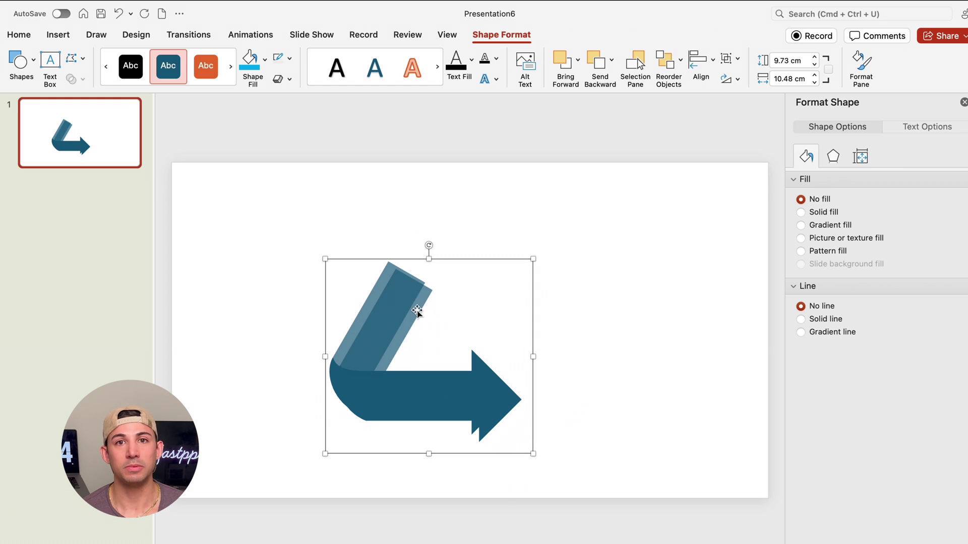
# Duplicate the folded arrow, rotate the copy to 120° and place it on the triangle's left side.
pyautogui.press('super+d')
pyautogui.moveTo(417, 311); pyautogui.dragTo(519, 302)
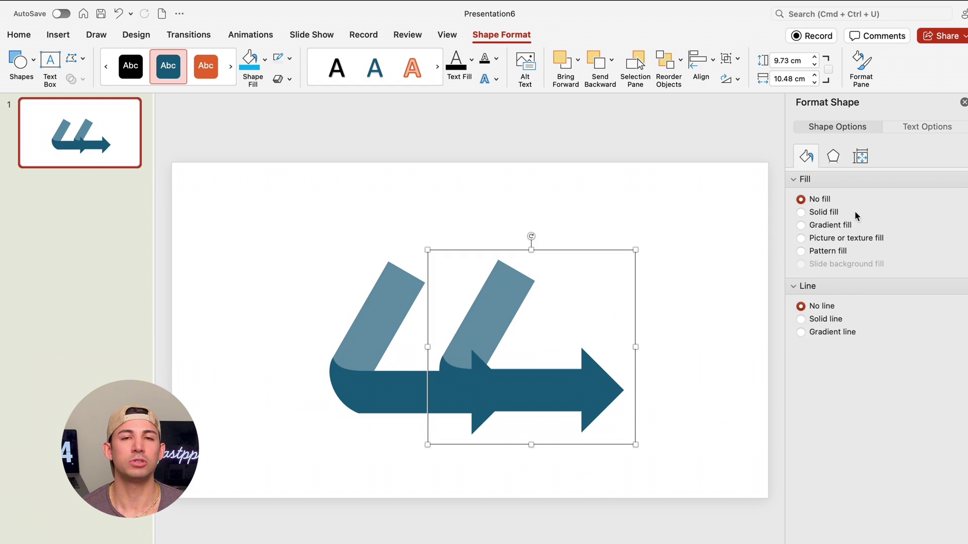
pyautogui.click(860, 156)
pyautogui.click(918, 249)
pyautogui.write('120')
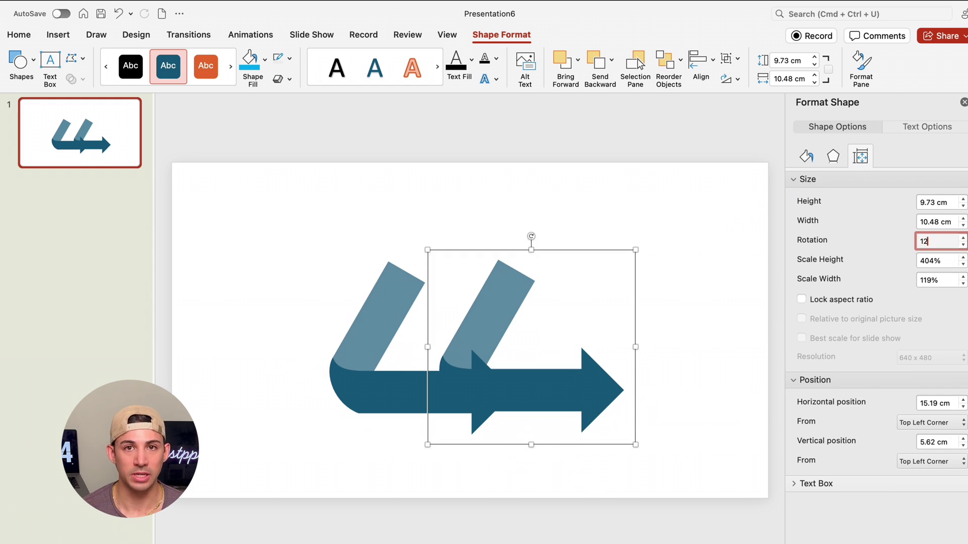
pyautogui.press('Return')
pyautogui.moveTo(577, 327); pyautogui.dragTo(495, 263)
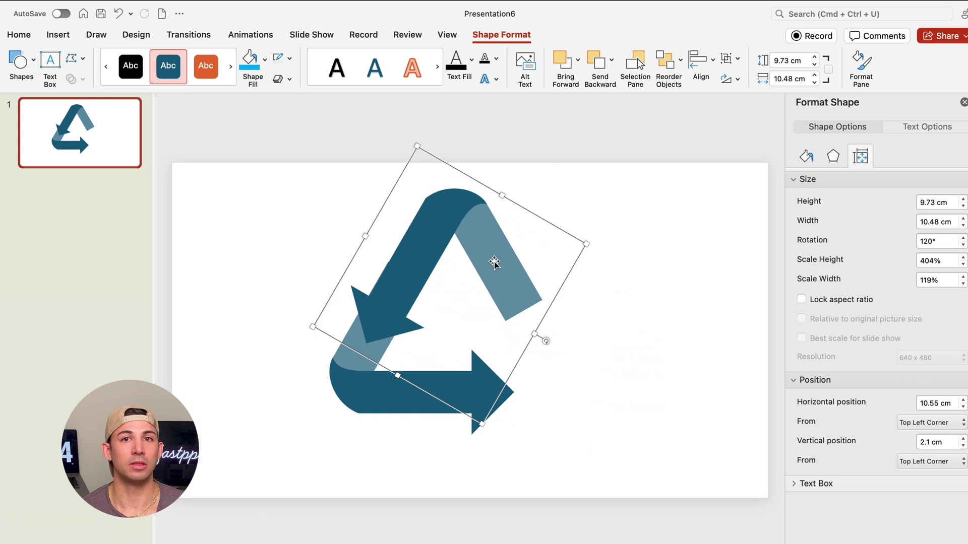
# Copy the bottom arrow, rotate it to 240° and place it along the triangle's right side.
pyautogui.click(342, 392)
pyautogui.moveTo(343, 392); pyautogui.dragTo(350, 399)
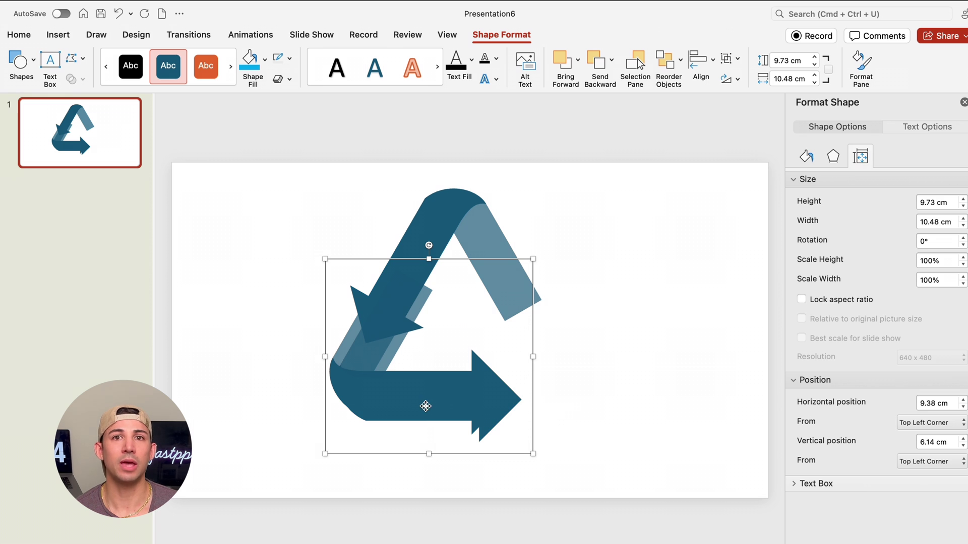
pyautogui.moveTo(425, 407); pyautogui.dragTo(552, 400)
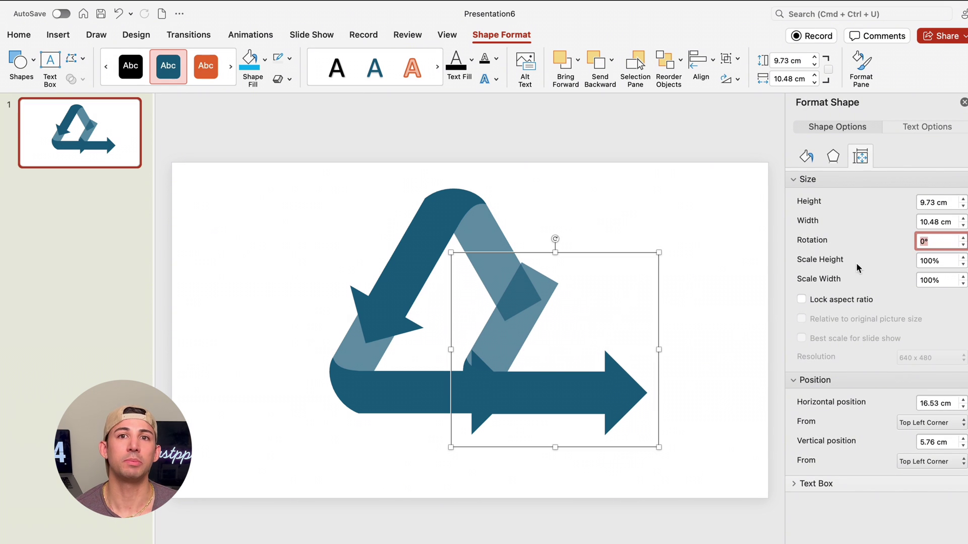
pyautogui.write('240')
pyautogui.press('Return')
pyautogui.moveTo(621, 374); pyautogui.dragTo(558, 366)
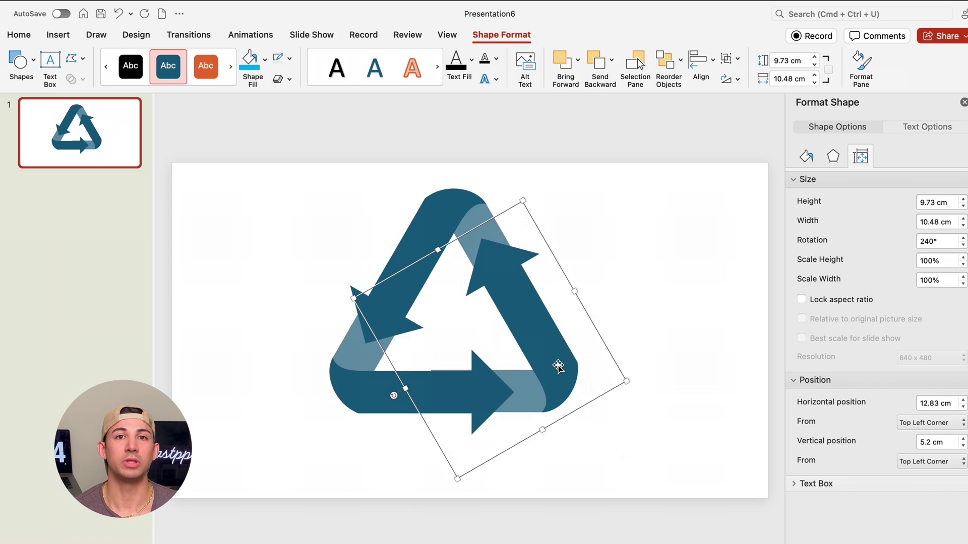
# Fill the right arrow light green, the upper-left arrow light blue and the bottom arrow darker blue.
pyautogui.click(954, 288)
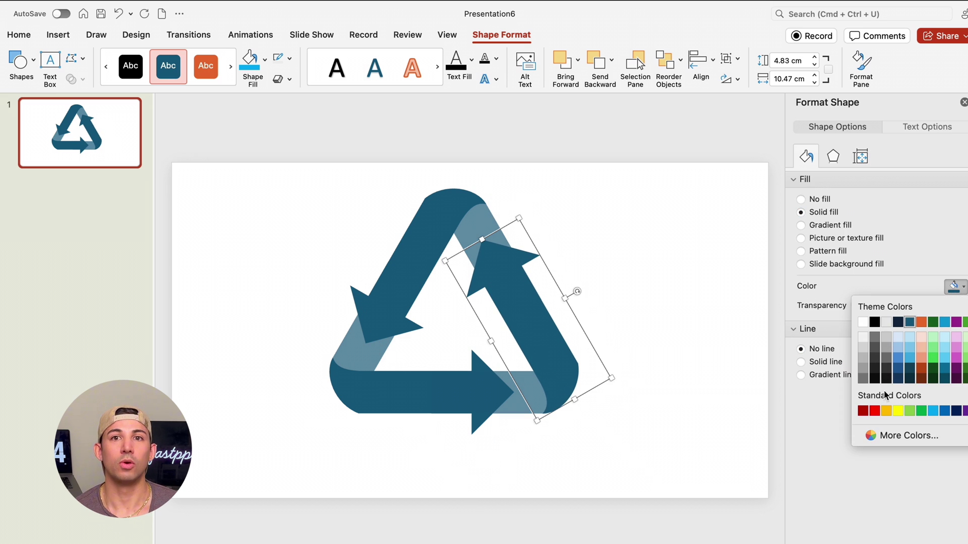
pyautogui.click(909, 411)
pyautogui.click(419, 251)
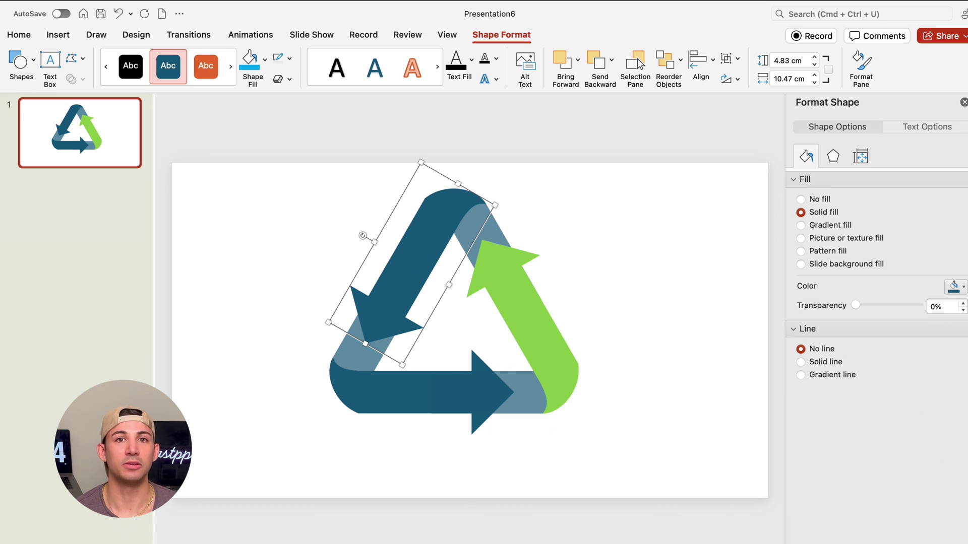
pyautogui.click(954, 288)
pyautogui.click(933, 410)
pyautogui.click(460, 393)
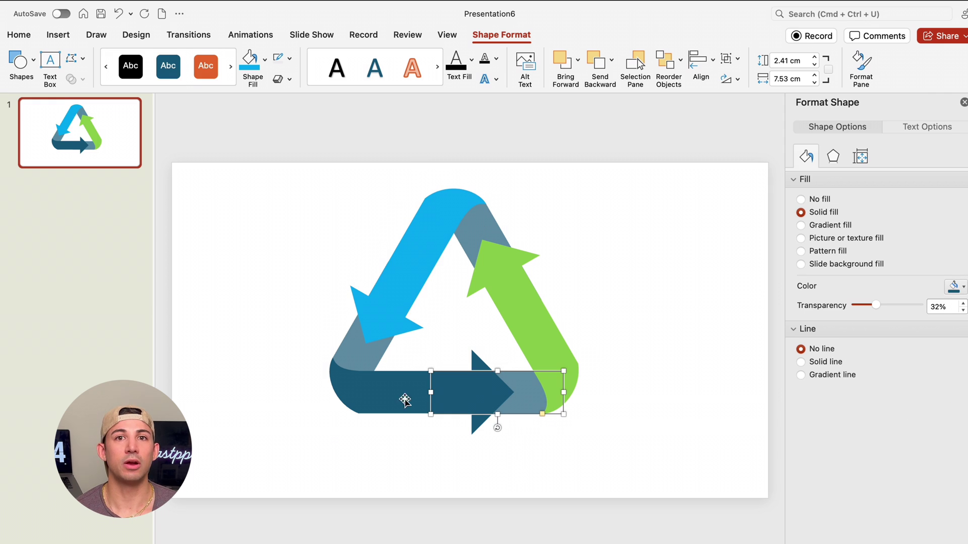
pyautogui.click(405, 399)
pyautogui.click(964, 287)
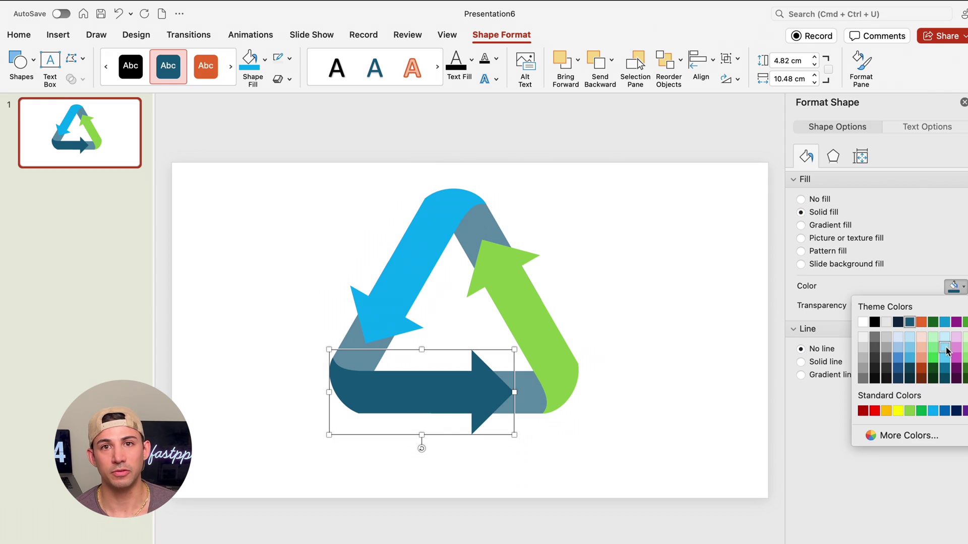
pyautogui.click(898, 369)
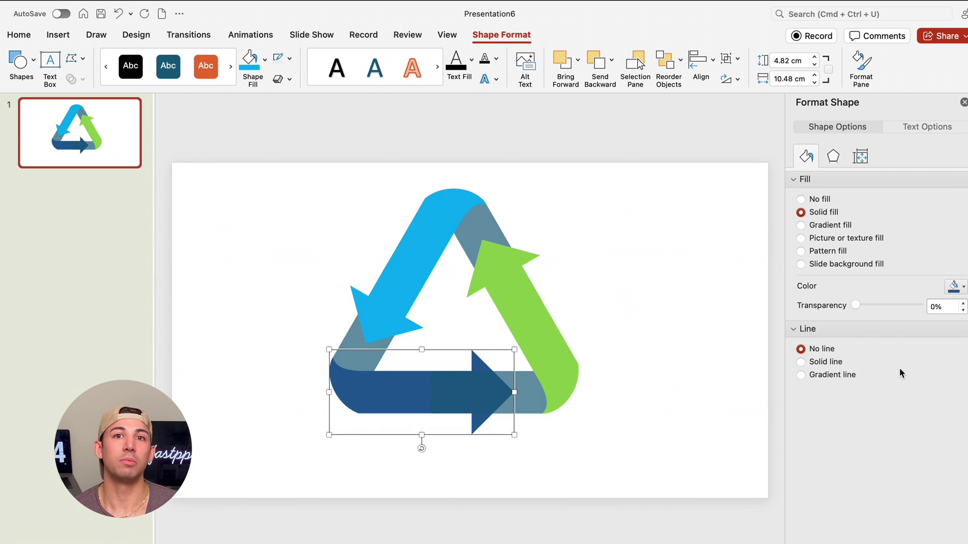
# Give the left fold a gradient fill from dark blue to dark.
pyautogui.click(351, 341)
pyautogui.click(801, 225)
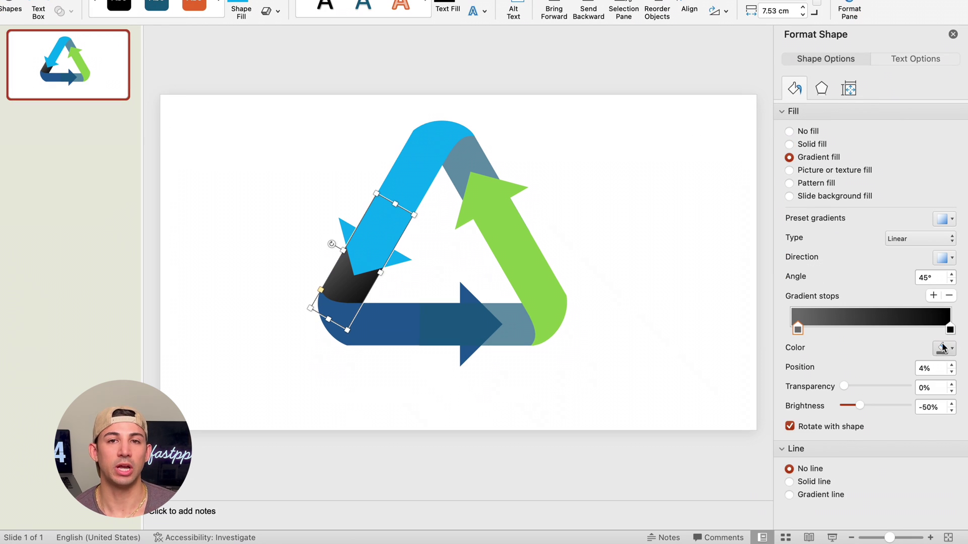
pyautogui.click(955, 417)
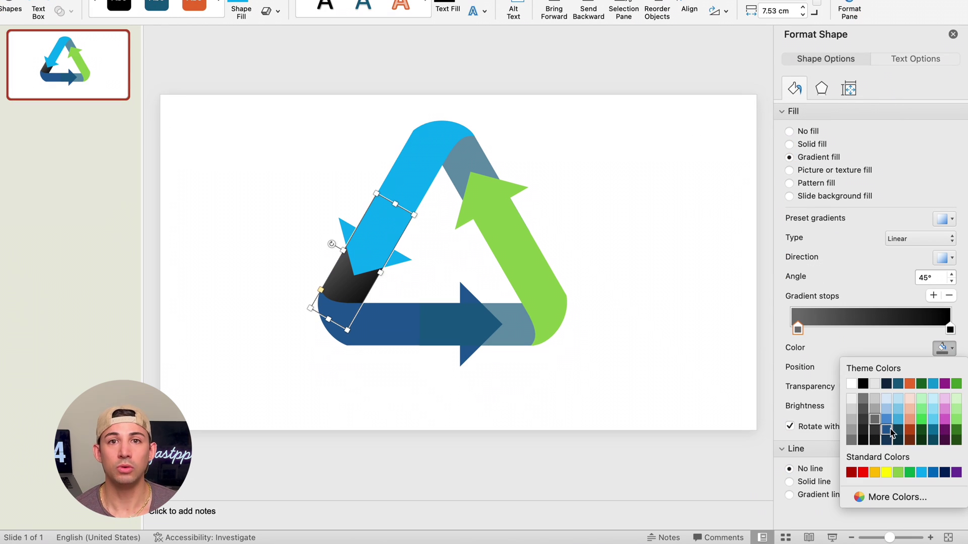
pyautogui.click(886, 429)
pyautogui.click(949, 330)
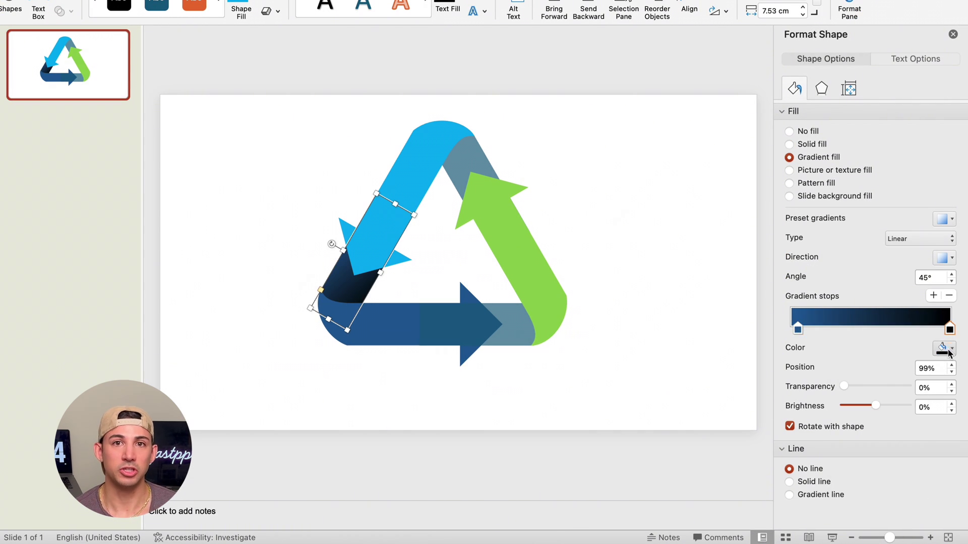
pyautogui.click(948, 353)
pyautogui.click(862, 433)
# Give the bottom-right fold a gradient from light green to dark grey.
pyautogui.click(519, 329)
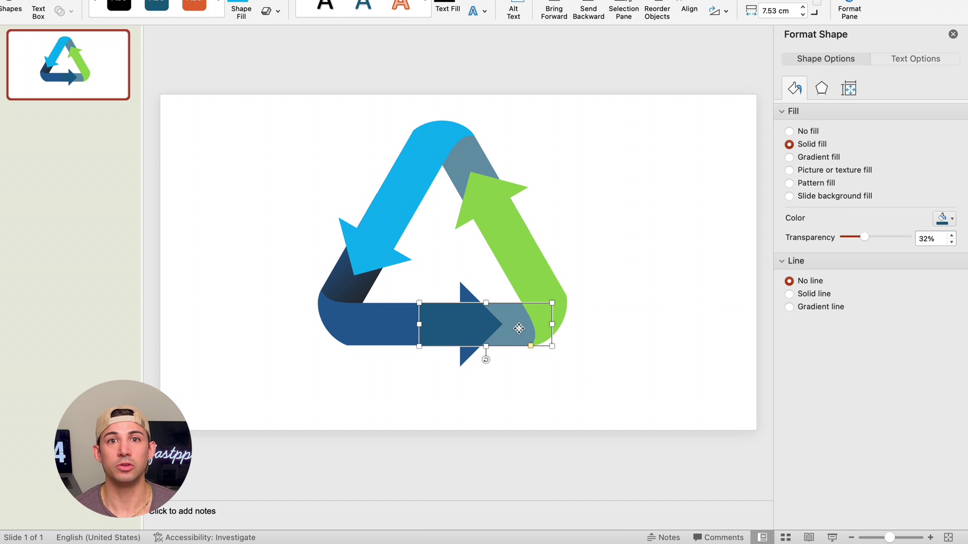
pyautogui.click(822, 157)
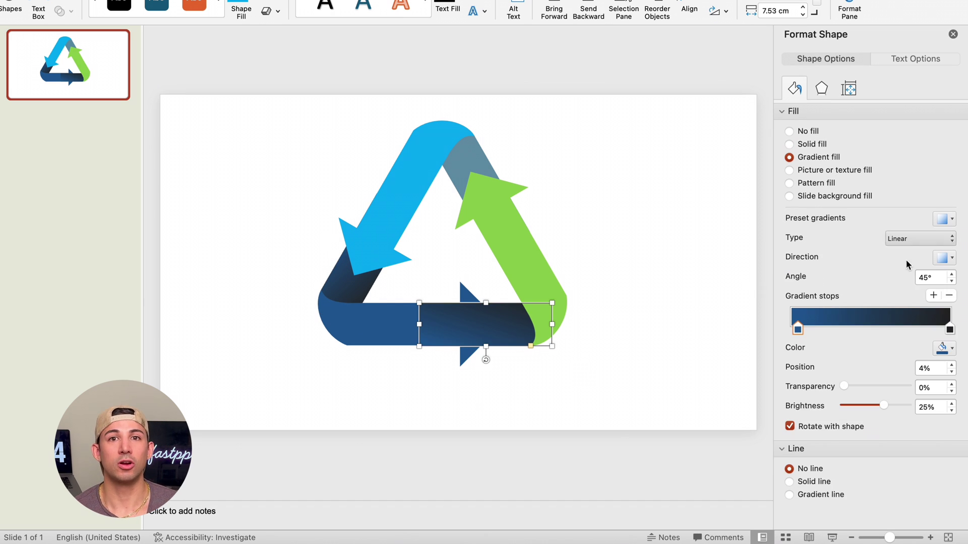
pyautogui.click(942, 348)
pyautogui.click(897, 471)
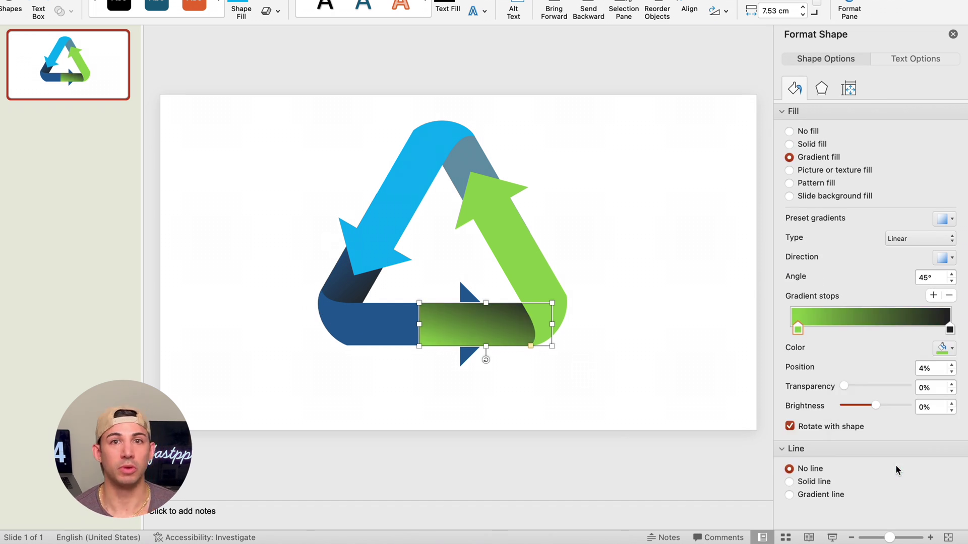
pyautogui.click(942, 348)
pyautogui.click(950, 329)
pyautogui.click(942, 348)
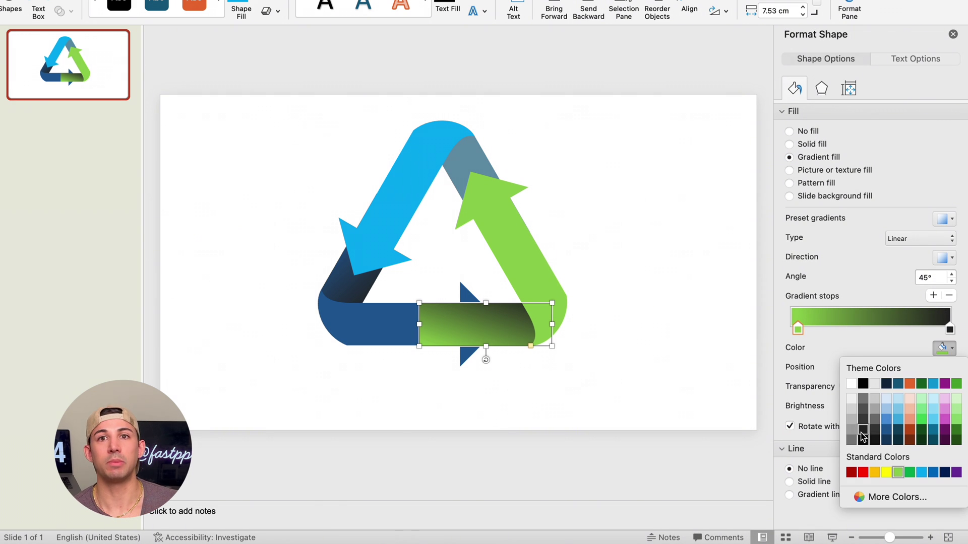
pyautogui.click(862, 430)
pyautogui.click(943, 349)
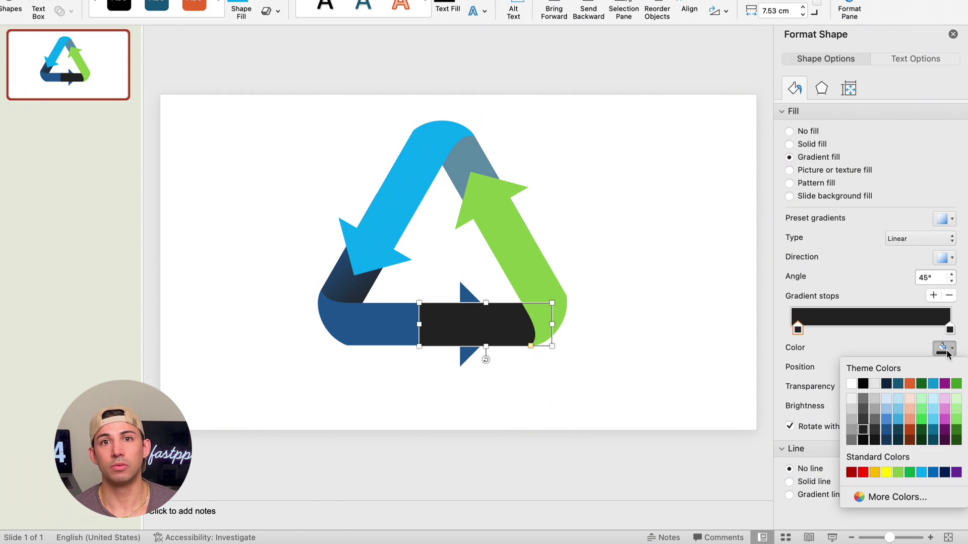
pyautogui.click(900, 472)
pyautogui.click(950, 330)
pyautogui.click(943, 349)
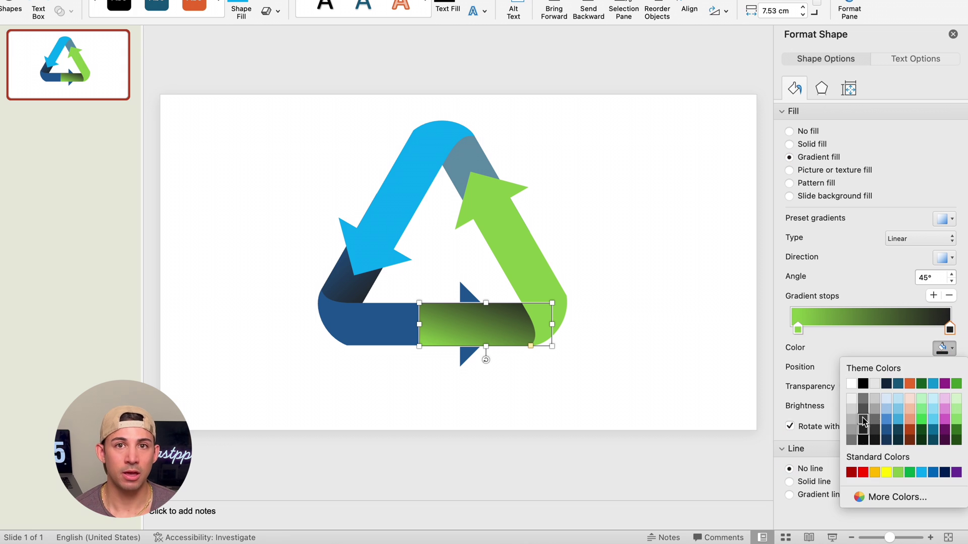
pyautogui.click(863, 424)
# Send the green fold behind the blue arrow and make the icons white.
pyautogui.rightClick(499, 337)
pyautogui.moveTo(651, 345)
pyautogui.click(685, 345)
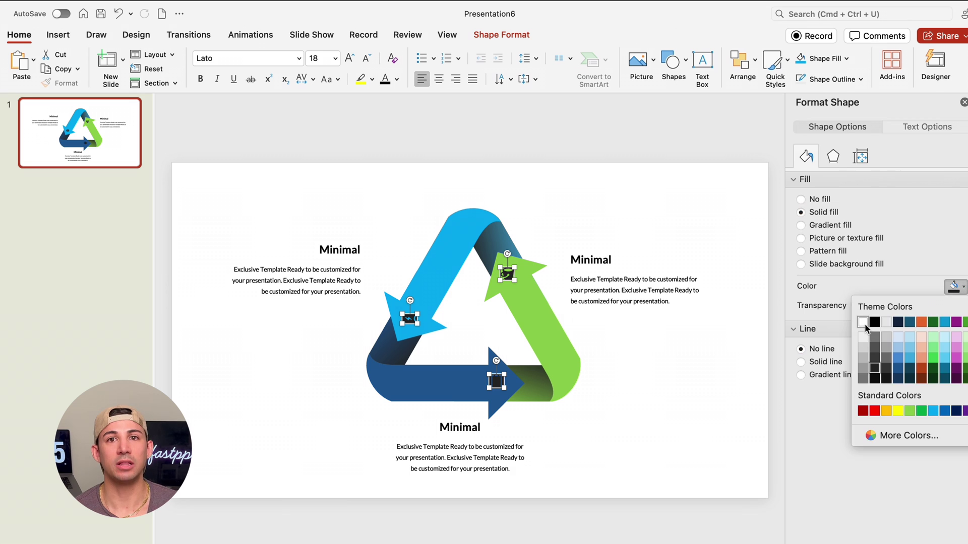
pyautogui.click(862, 325)
# Resize the icons on the arrows and nudge them slightly left and down.
pyautogui.moveTo(526, 260); pyautogui.dragTo(521, 264)
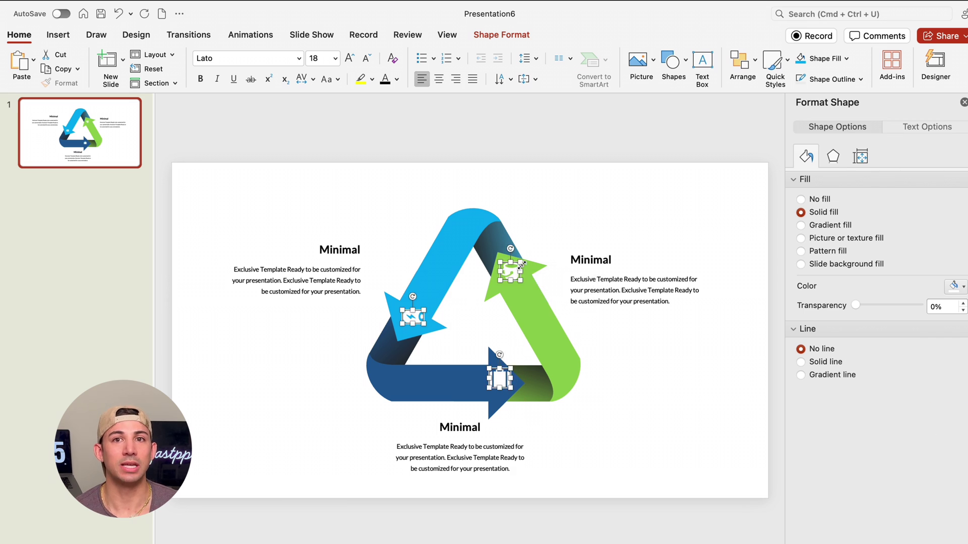
pyautogui.press('Left')
pyautogui.press('Down')
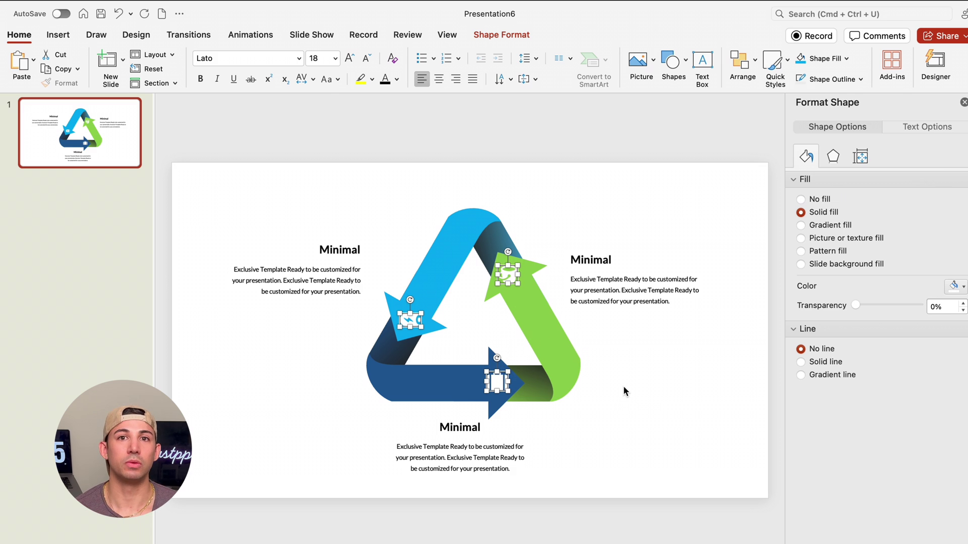
# Add a white 'Title one' text box tilted along the green arrow and copy it onto the blue arrow.
pyautogui.click(630, 398)
pyautogui.moveTo(507, 291); pyautogui.dragTo(655, 308)
pyautogui.write('titl')
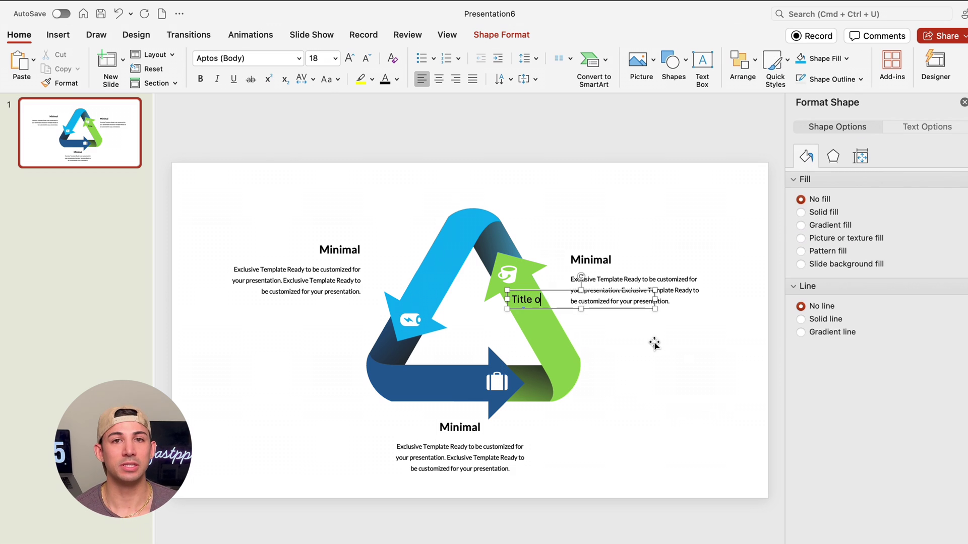
pyautogui.moveTo(582, 277); pyautogui.dragTo(578, 363)
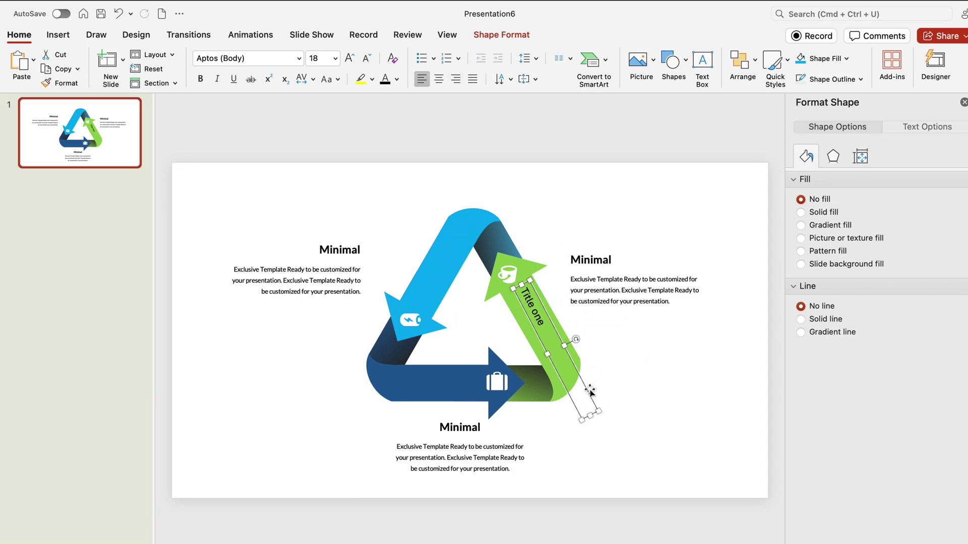
pyautogui.moveTo(590, 391); pyautogui.dragTo(555, 348)
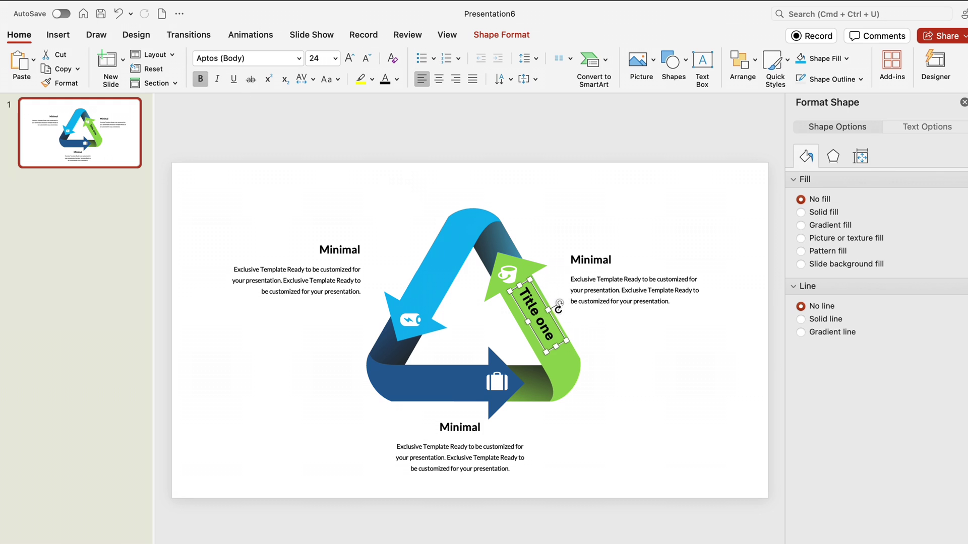
pyautogui.click(397, 80)
pyautogui.click(390, 118)
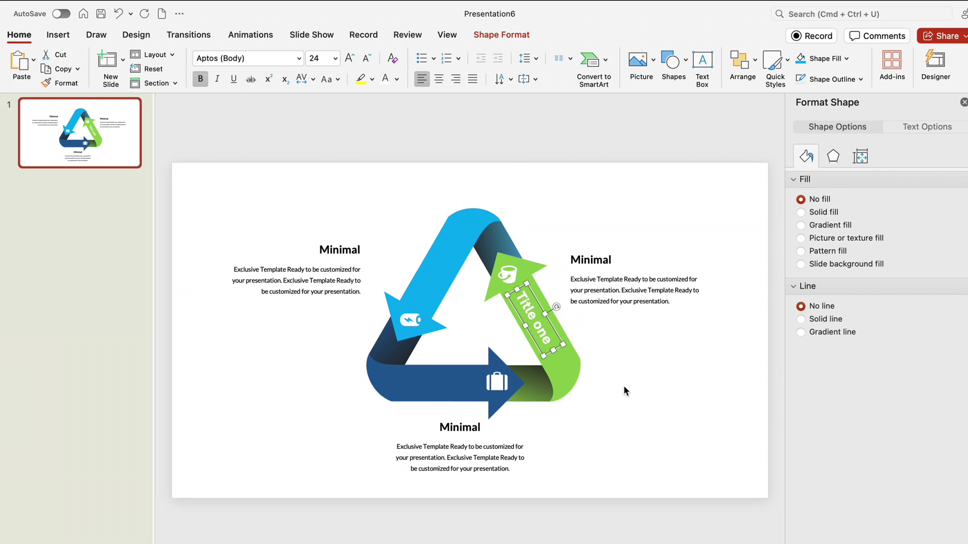
pyautogui.moveTo(563, 335); pyautogui.dragTo(419, 370)
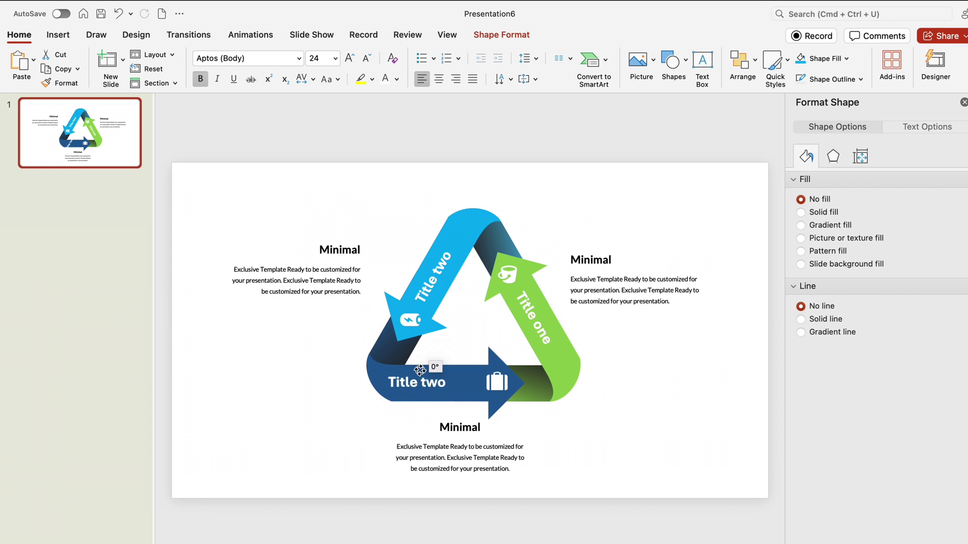
# Replace the three Minimal headings with 'Your title' and widen the bottom body text block.
pyautogui.click(676, 439)
pyautogui.doubleClick(607, 260)
pyautogui.write('Your')
pyautogui.doubleClick(460, 427)
pyautogui.write('Your title')
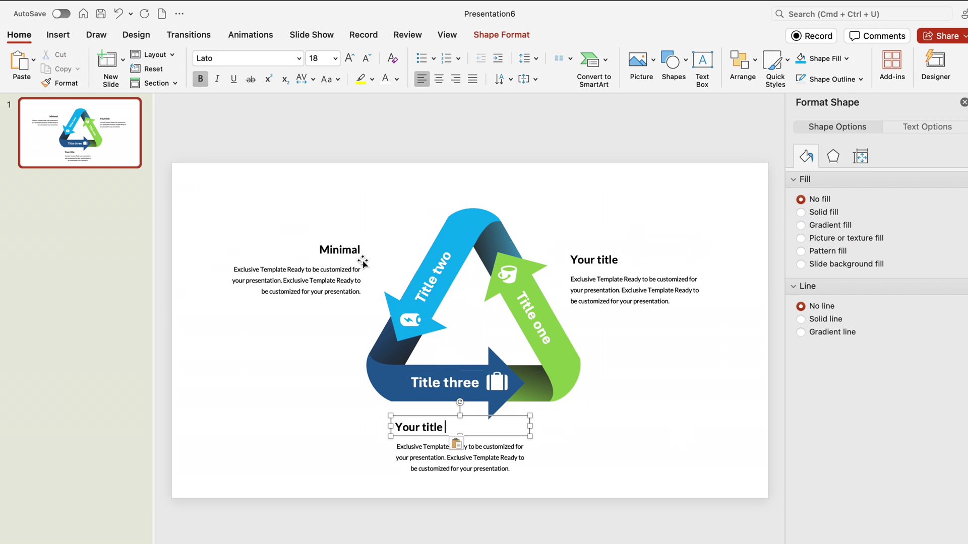
pyautogui.doubleClick(334, 249)
pyautogui.write('Your title')
pyautogui.click(504, 457)
pyautogui.moveTo(531, 457); pyautogui.dragTo(564, 504)
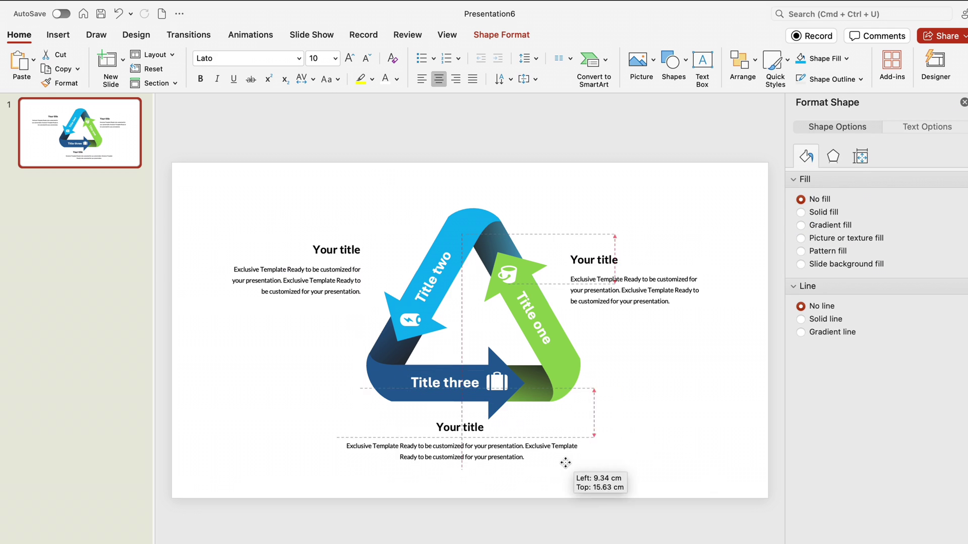